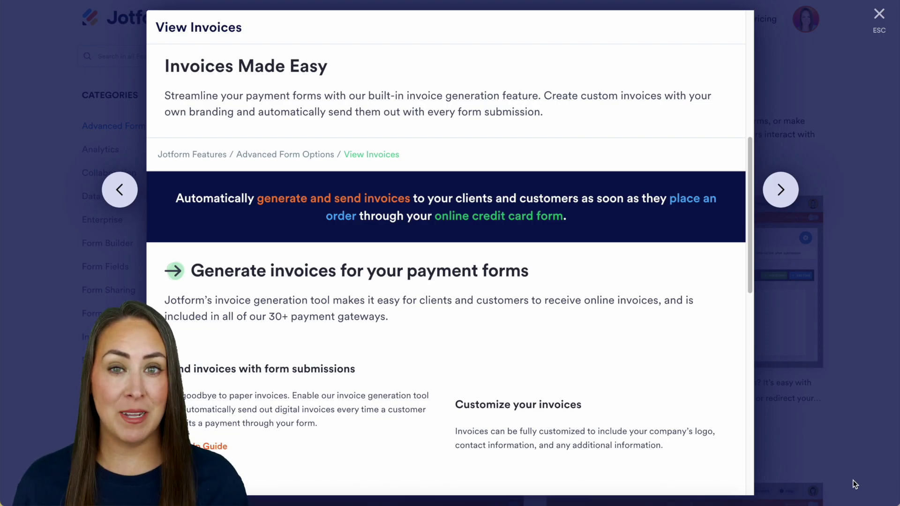
Step: Scroll through the My Forms list of existing forms
scroll(655, 441, "down", 10)
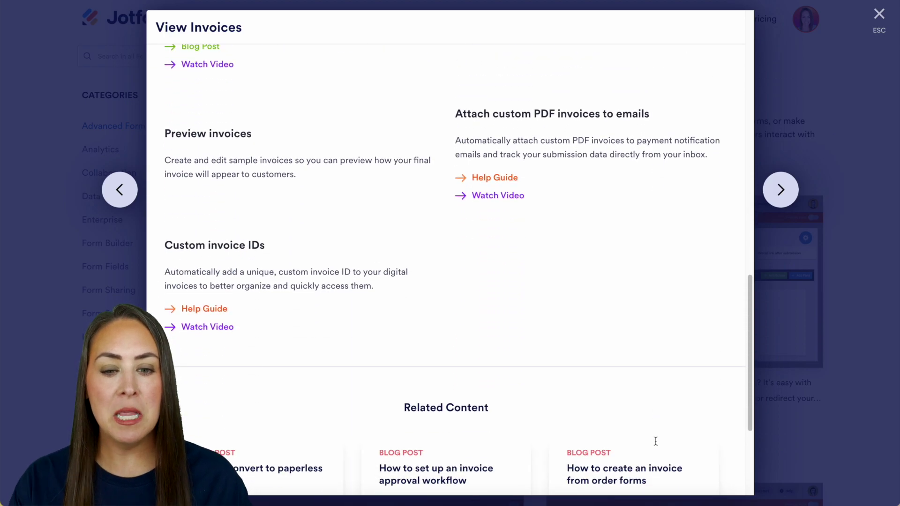
scroll(655, 441, "up", 11)
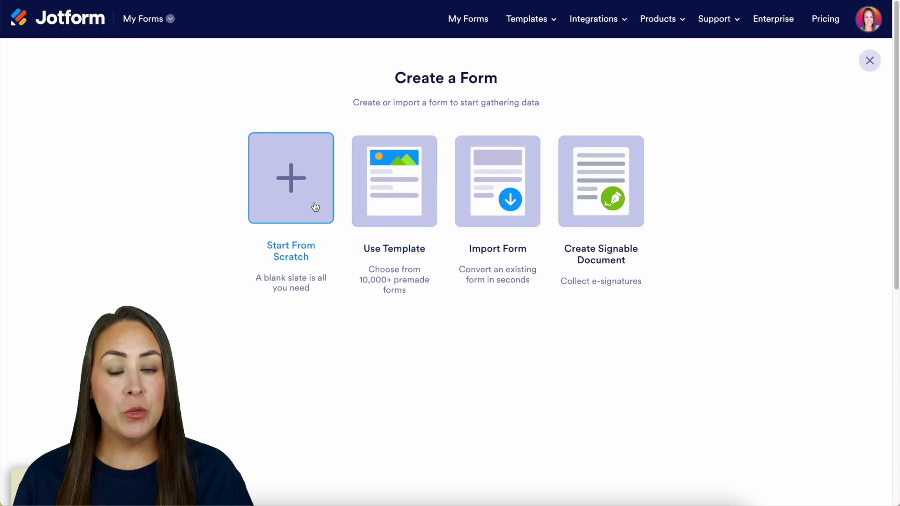
Step: Start a blank Classic Form and add Full Name and Email fields to it
left_click(316, 207)
left_click(369, 214)
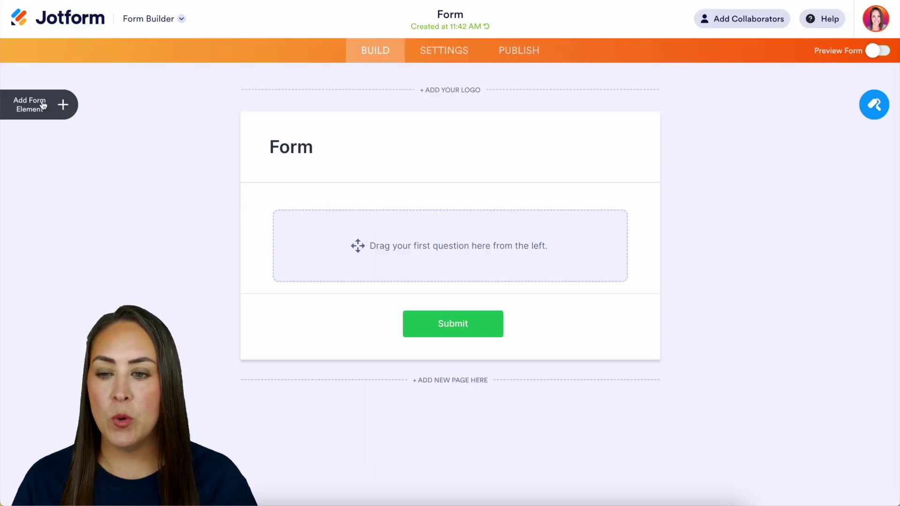
left_click(41, 105)
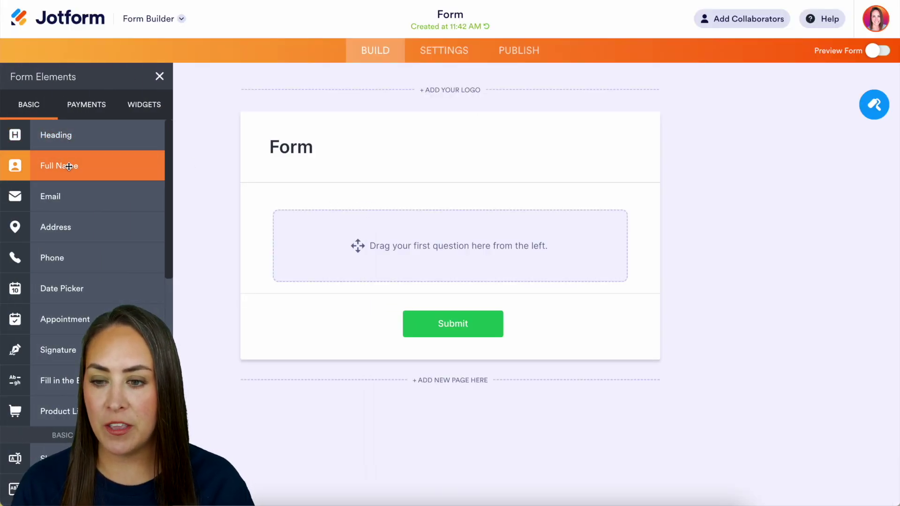
left_click(71, 165)
left_click(71, 194)
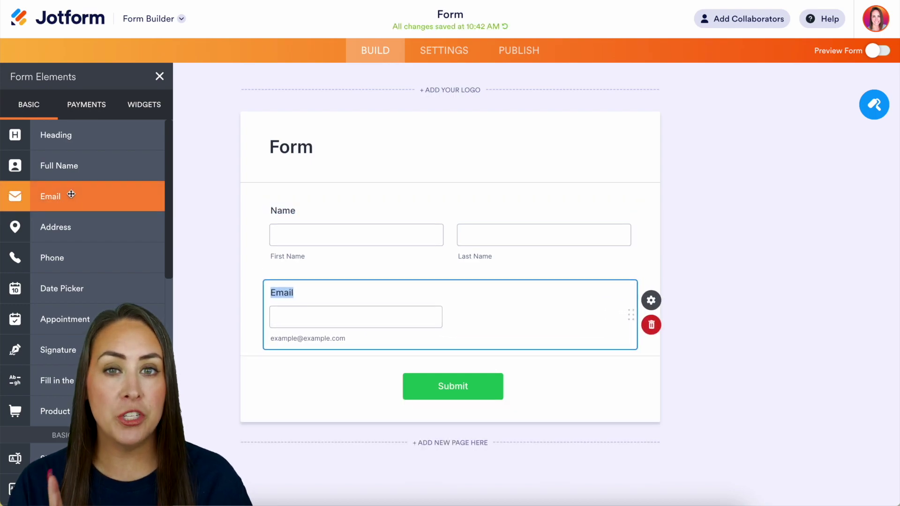
left_click(81, 106)
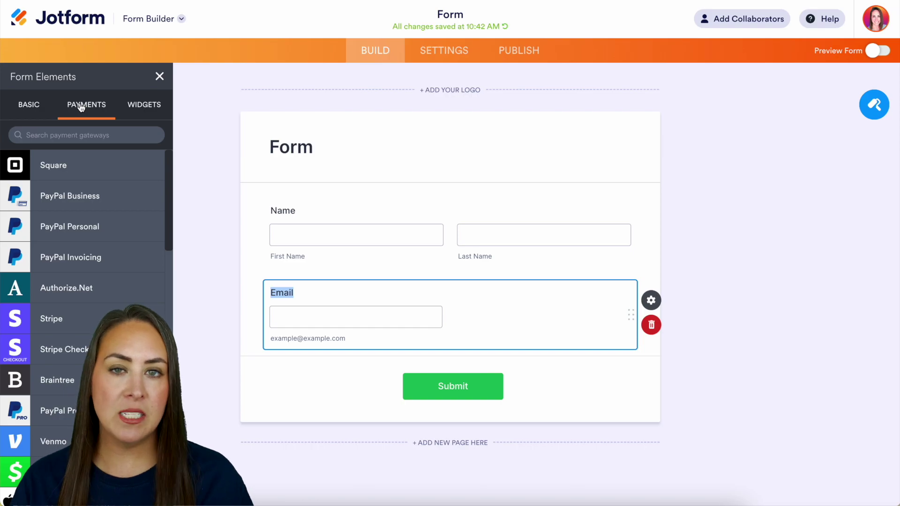
Step: Add a PayPal Personal field with the account email pasted in and Sell Products payment type
left_click(79, 229)
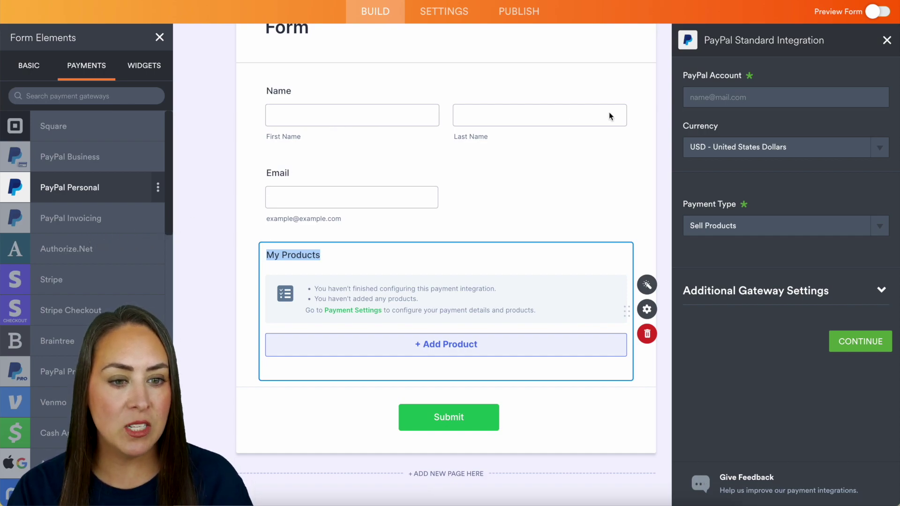
left_click(722, 101)
key("ctrl+v")
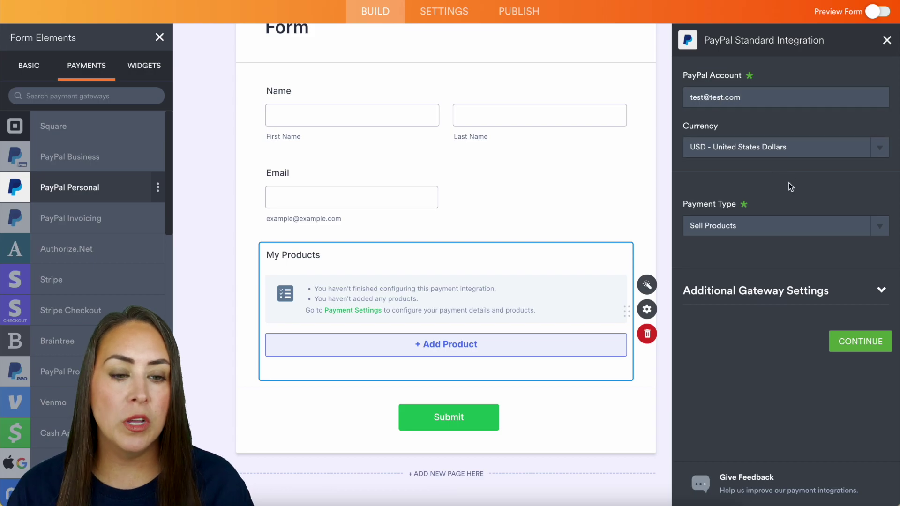
left_click(802, 230)
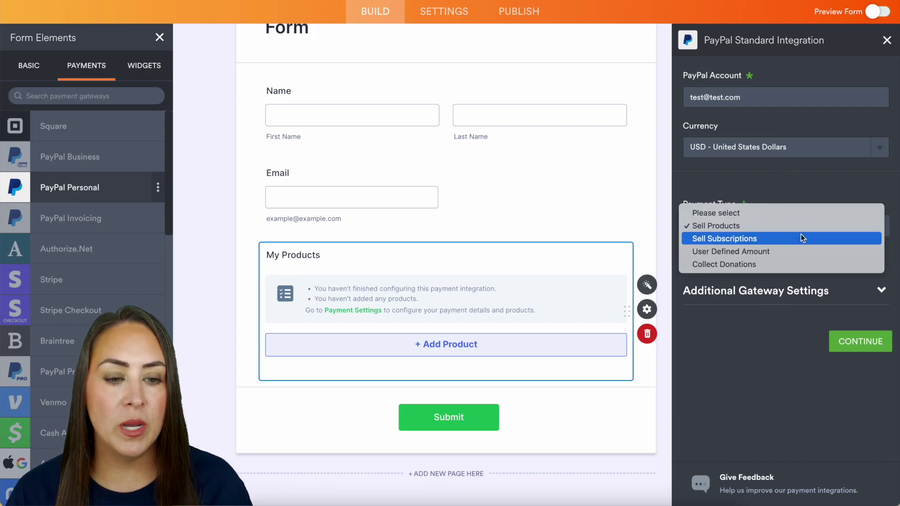
left_click(741, 225)
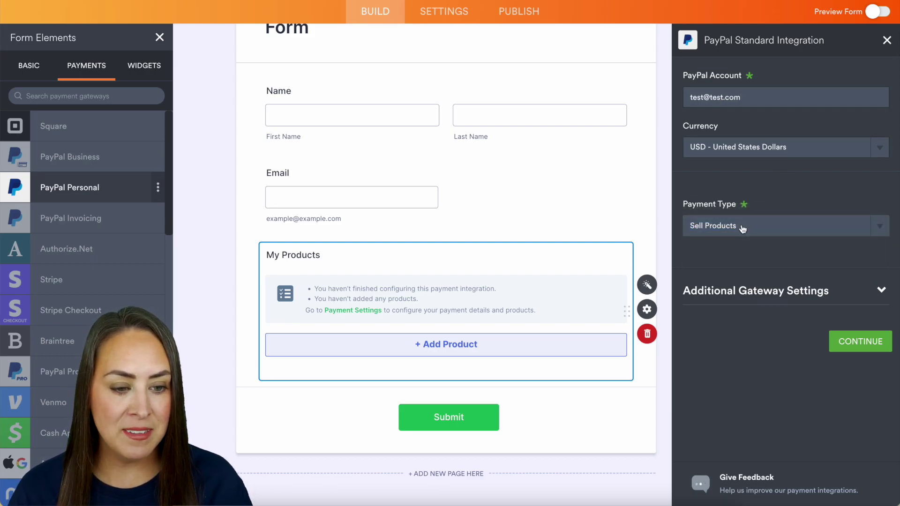
left_click(866, 342)
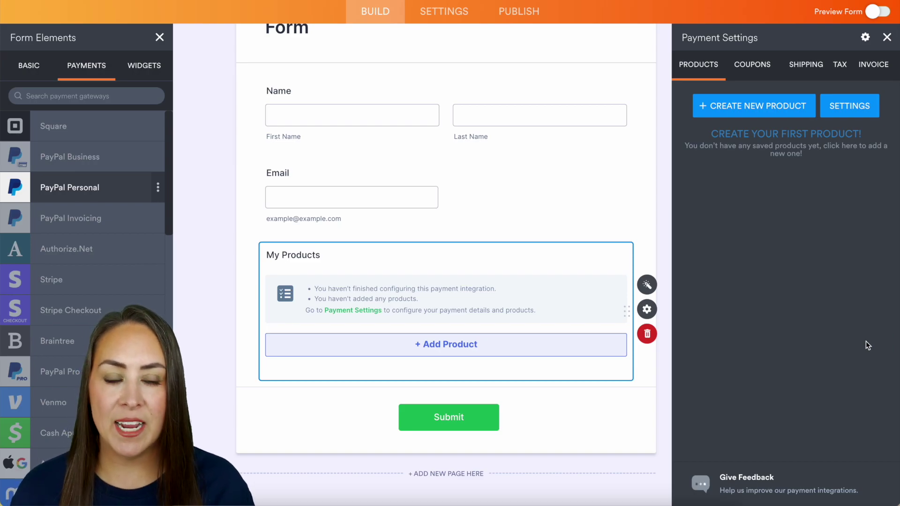
Step: Create a required product 'Test 1' priced 0 with description 'Test Product 1'
left_click(747, 105)
left_click(731, 118)
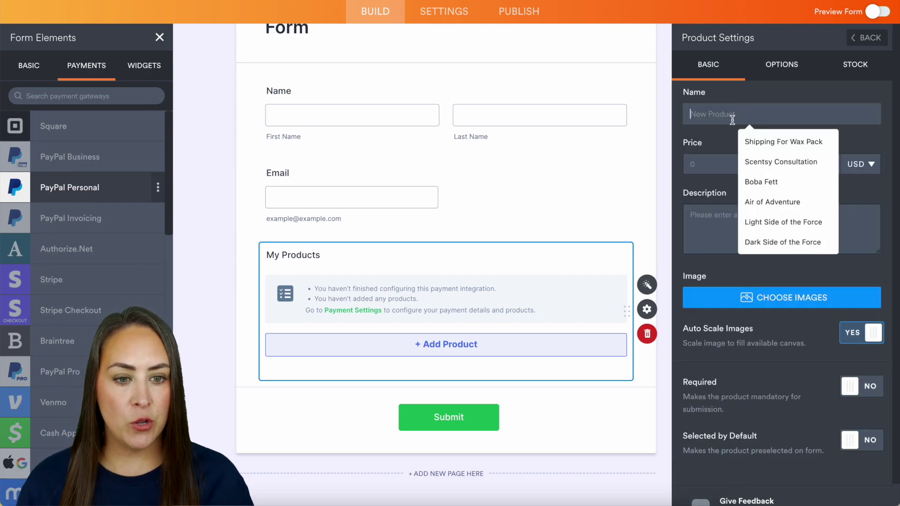
type("Test 1")
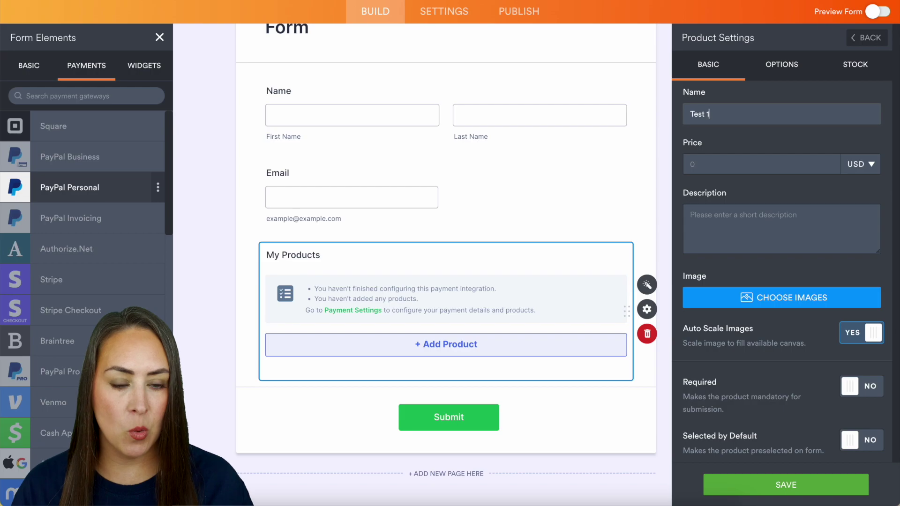
left_click(740, 163)
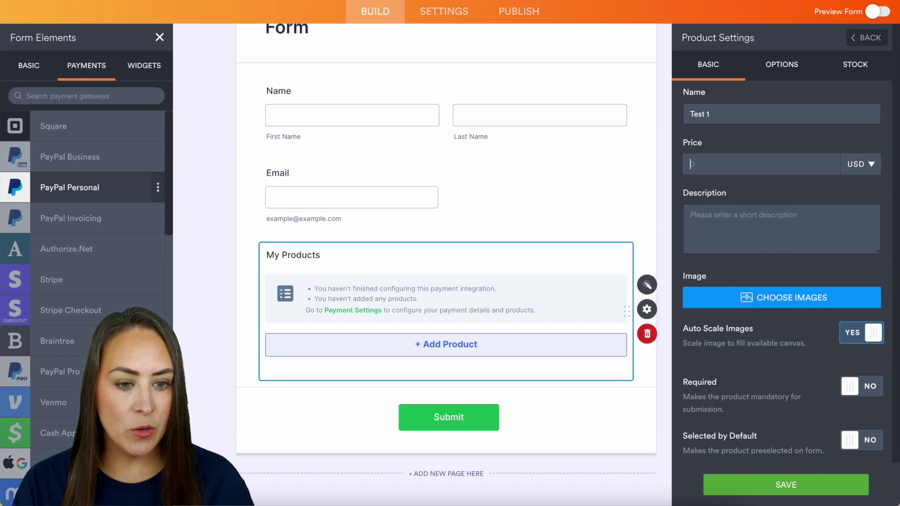
type("0")
left_click(714, 218)
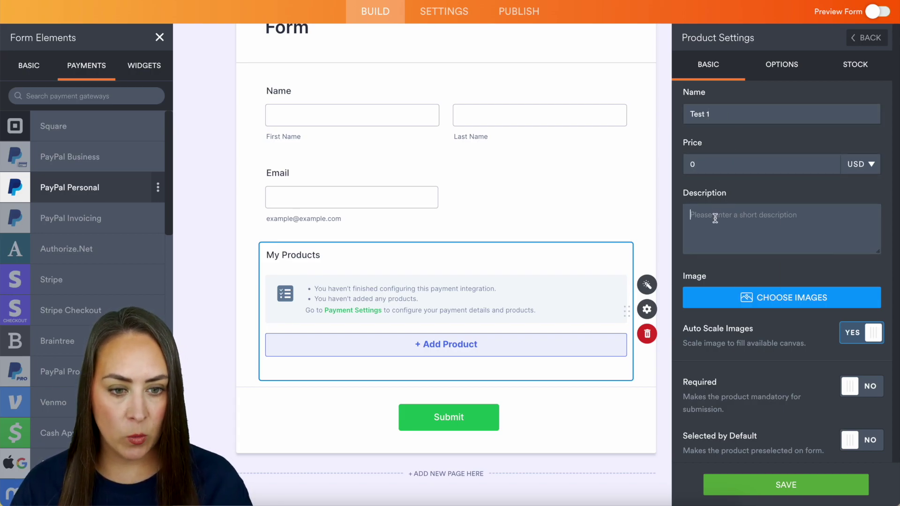
type("Test ")
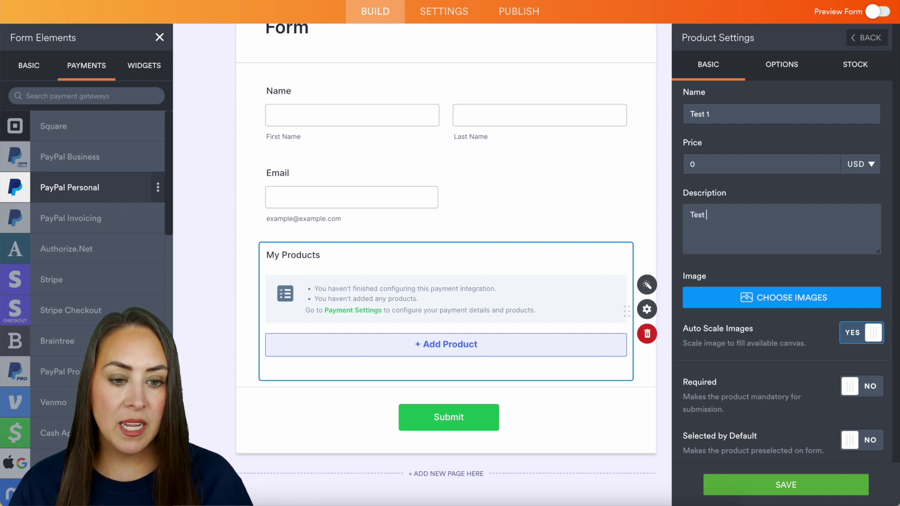
type("Product 1")
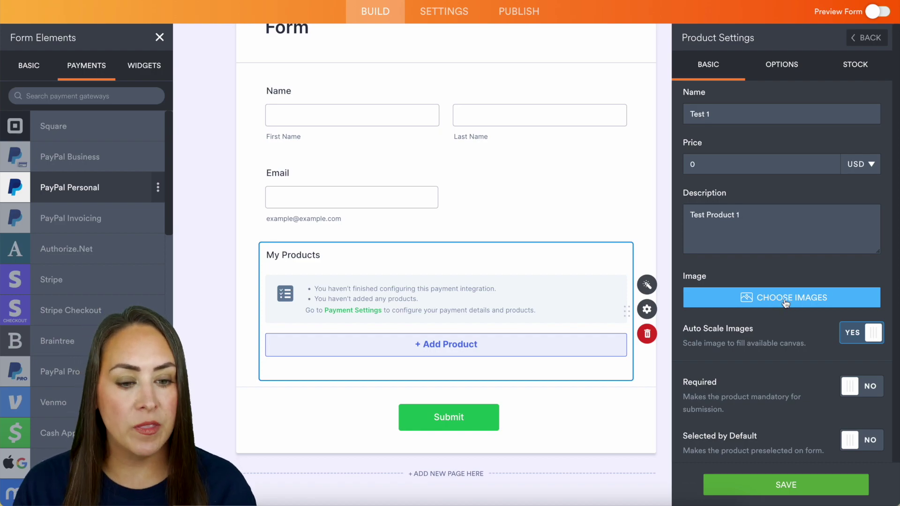
scroll(810, 324, "down", 1)
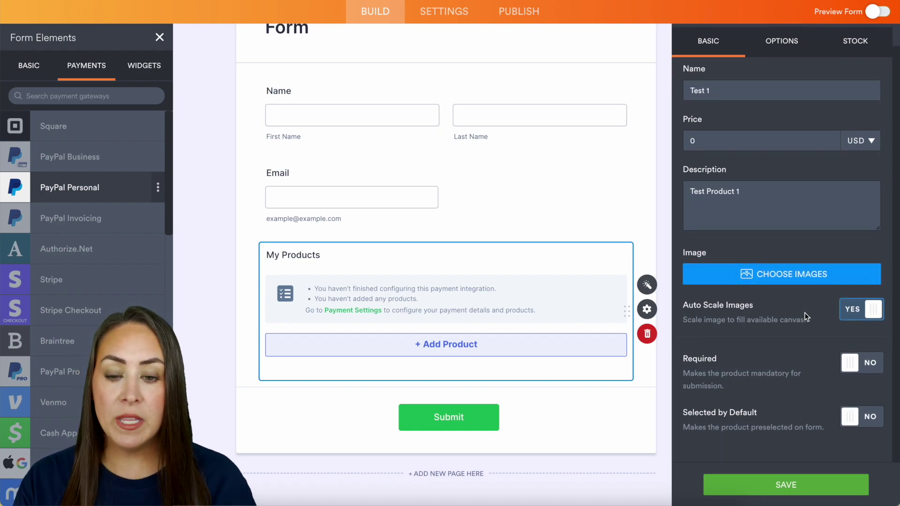
left_click(844, 362)
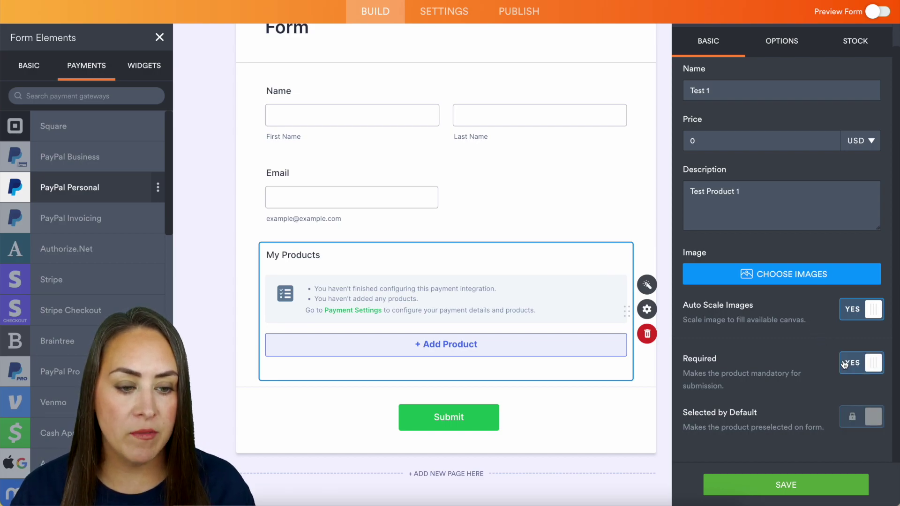
left_click(806, 490)
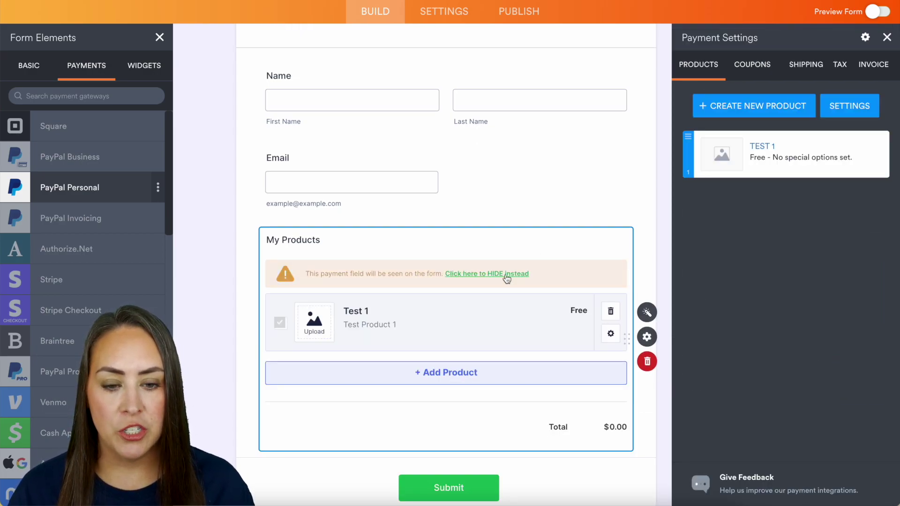
Step: Turn on invoicing in the payment field's invoice settings
left_click(505, 275)
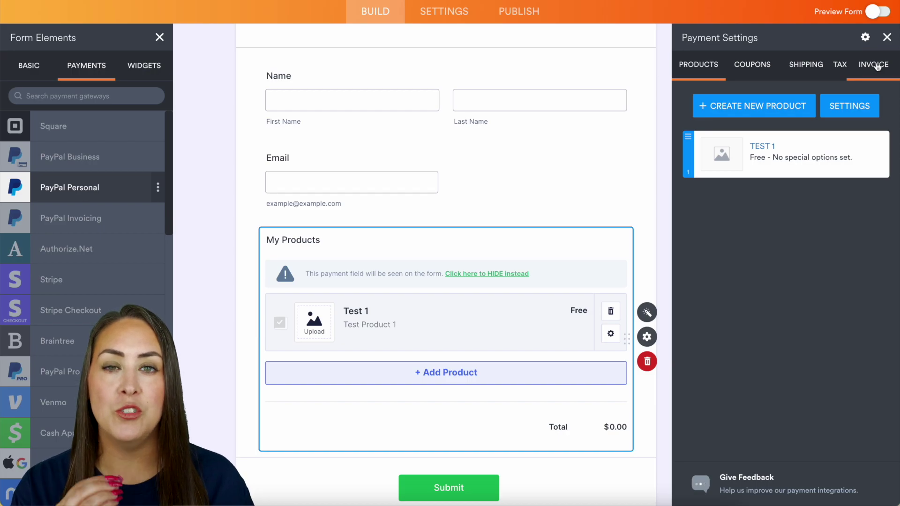
left_click(876, 66)
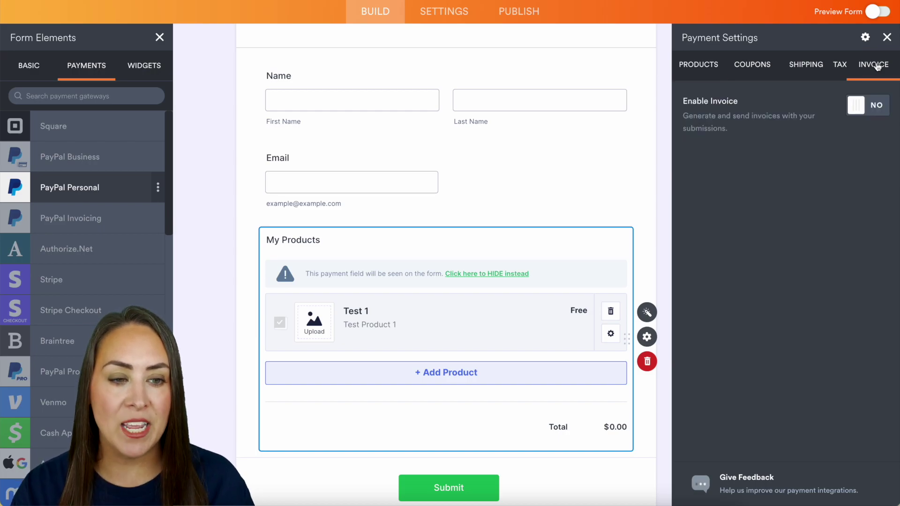
left_click(870, 112)
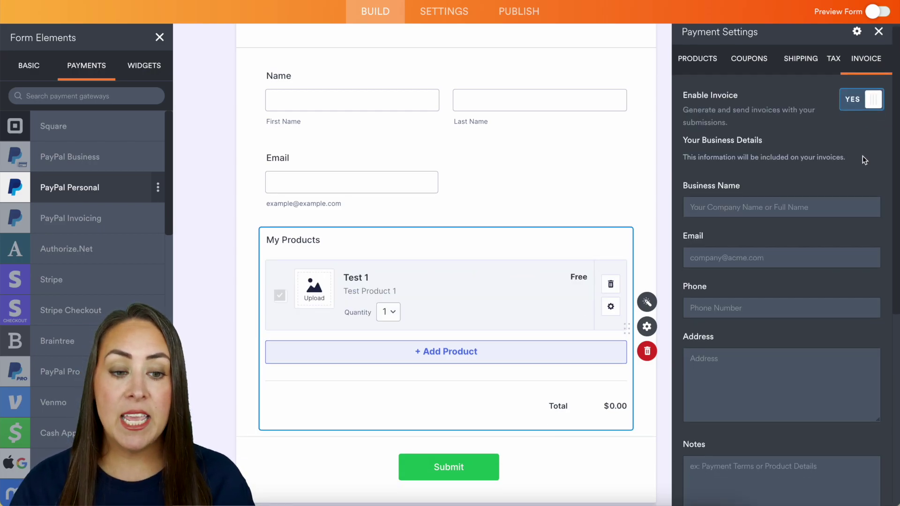
scroll(862, 156, "down", 2)
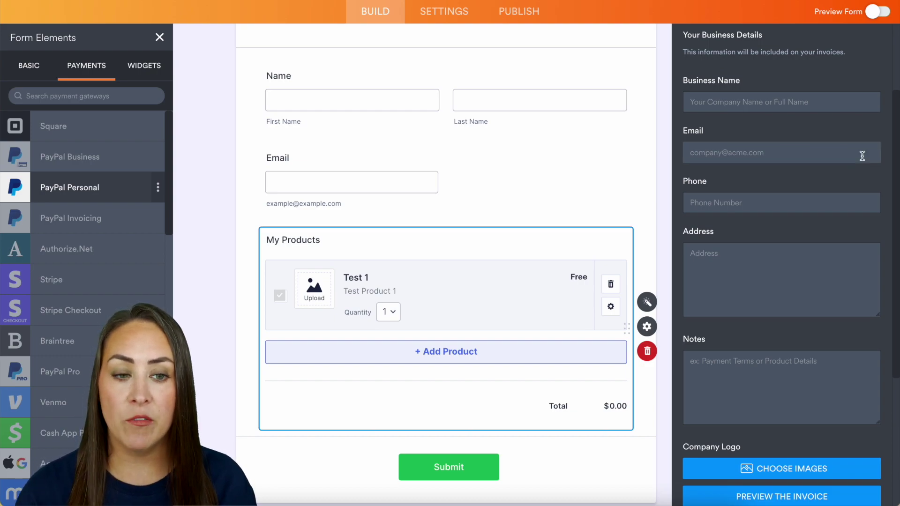
Step: Enter business name 'Jotform' and the business email, then upload the company logo
left_click(739, 103)
type("Jo")
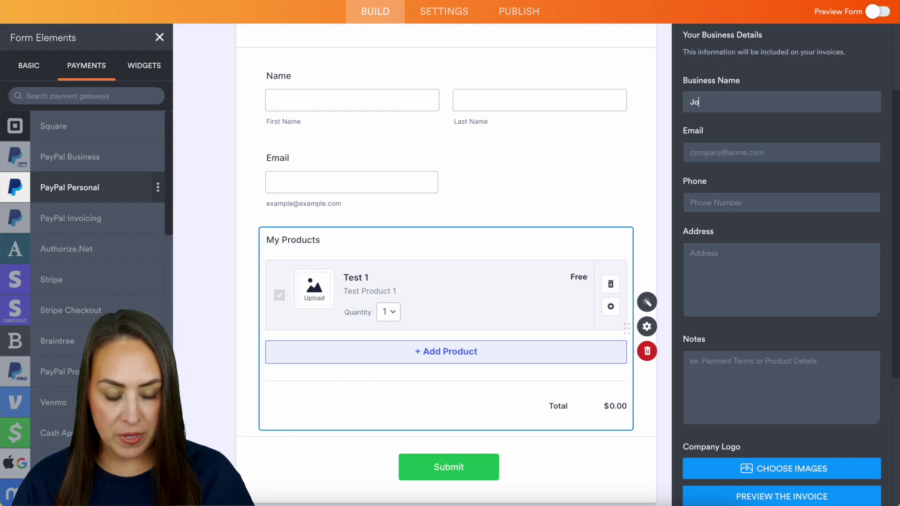
type("tform")
left_click(746, 154)
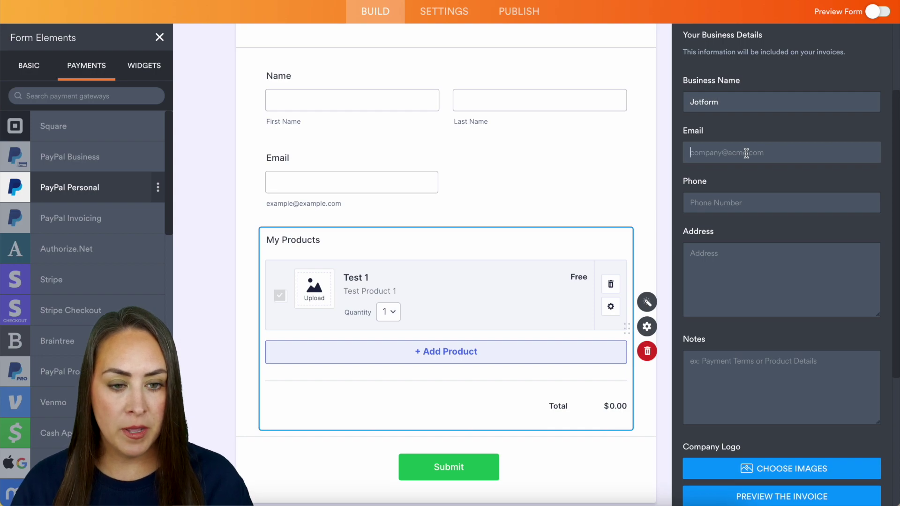
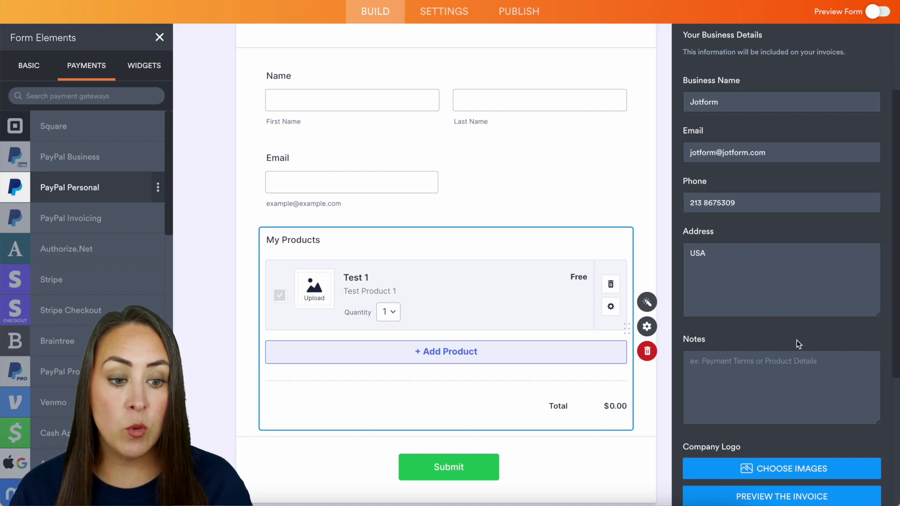
scroll(797, 339, "down", 2)
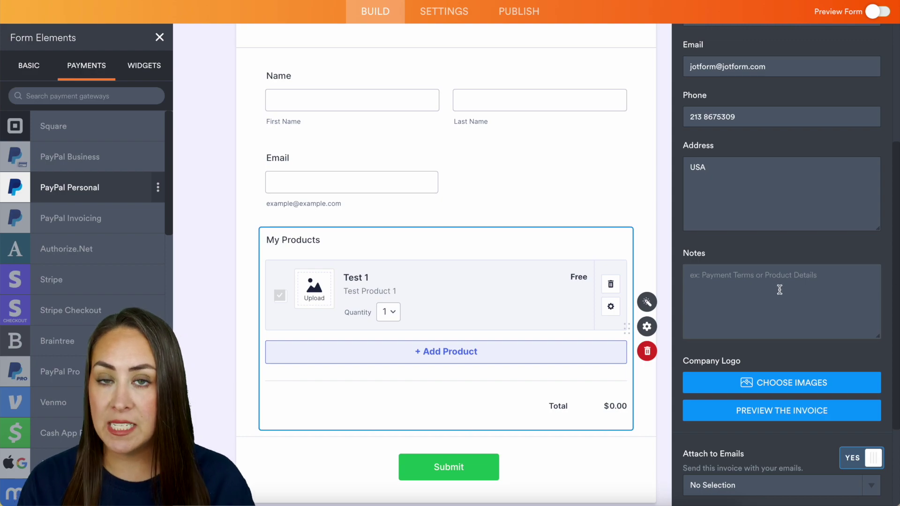
scroll(780, 289, "down", 2)
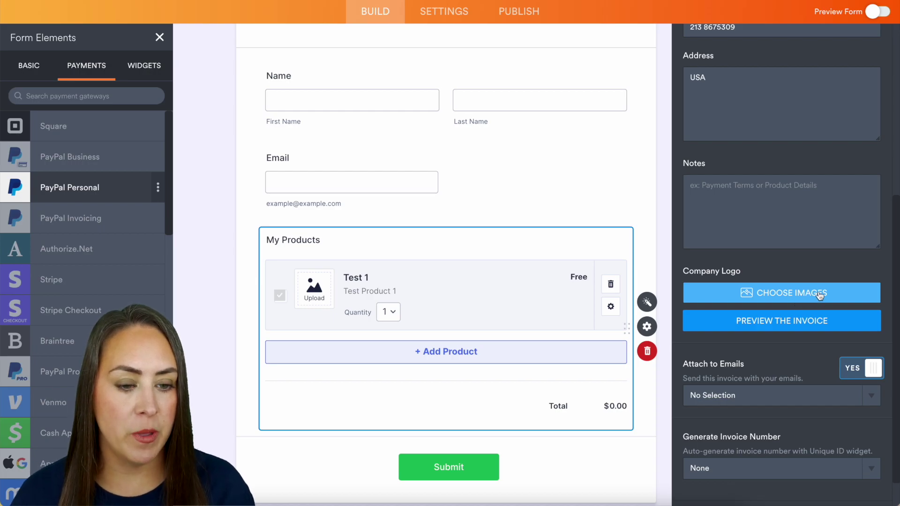
left_click(819, 294)
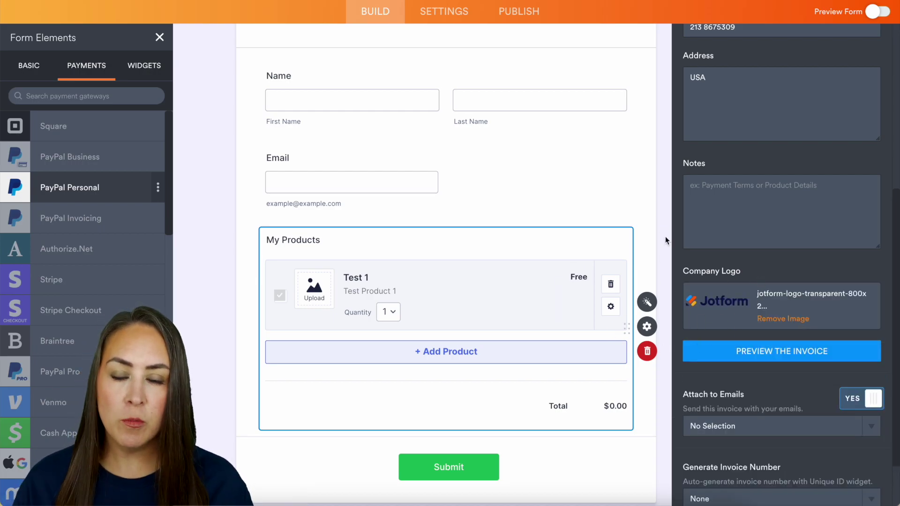
left_click(806, 352)
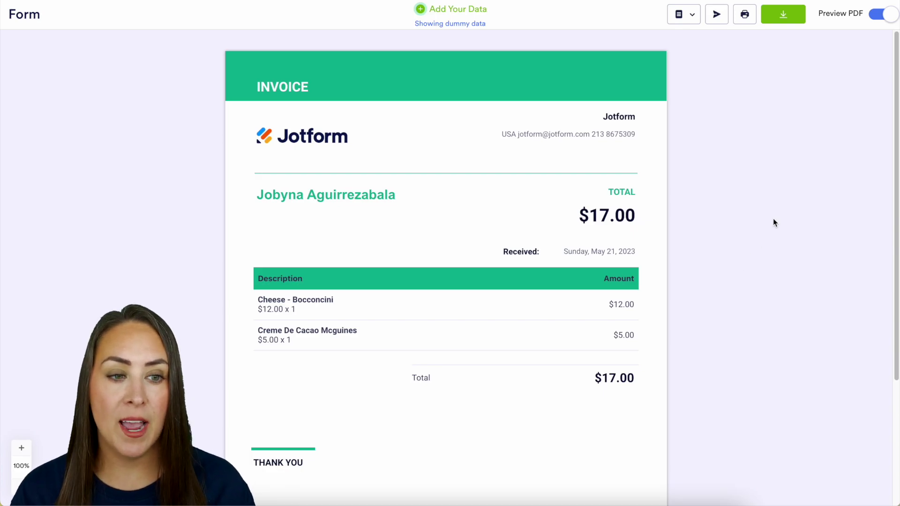
left_click(882, 15)
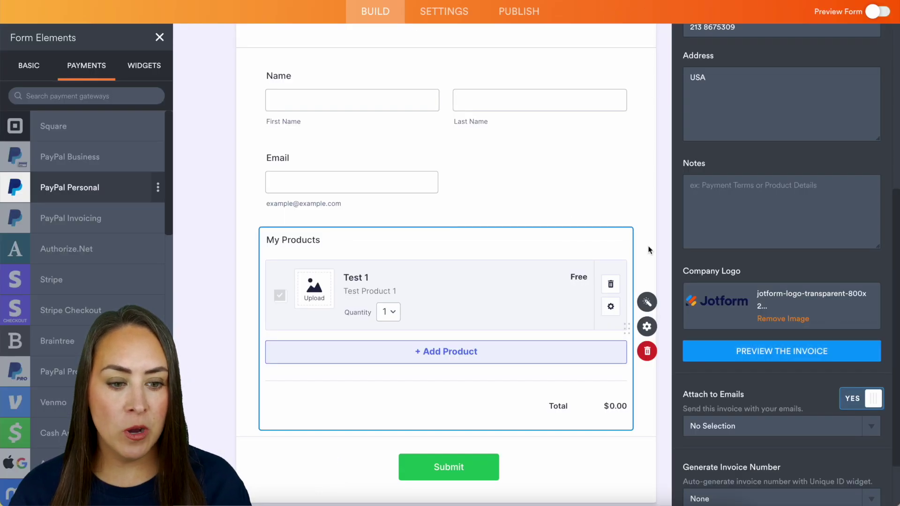
scroll(697, 370, "down", 2)
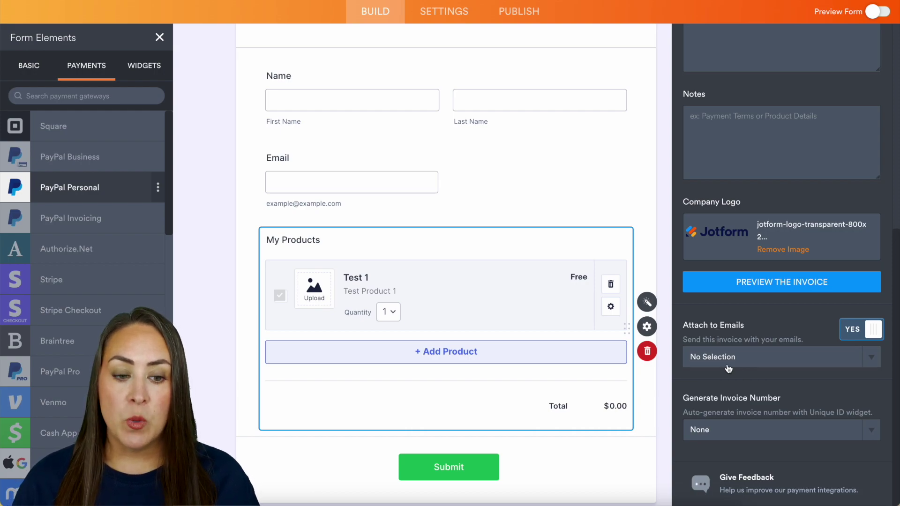
Step: Attach the invoice to both the Notification 1 and Autoresponder 1 emails
left_click(744, 366)
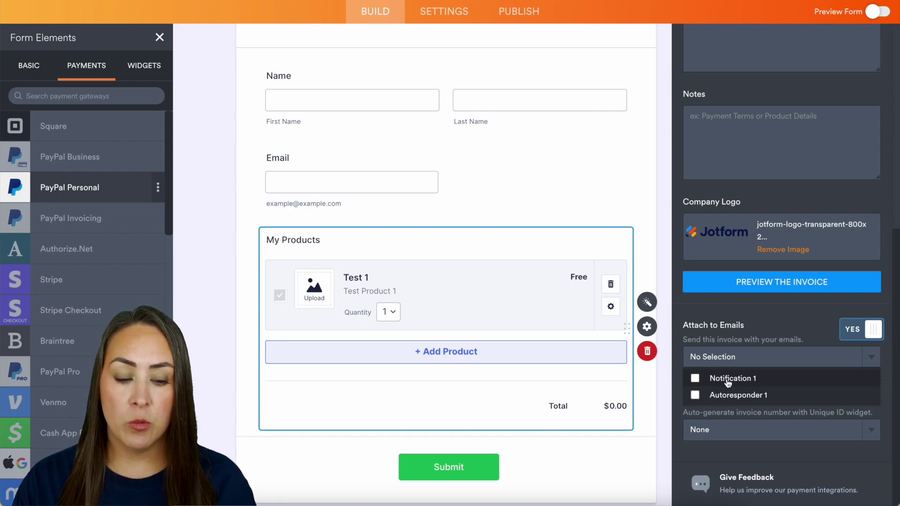
left_click(695, 379)
left_click(695, 395)
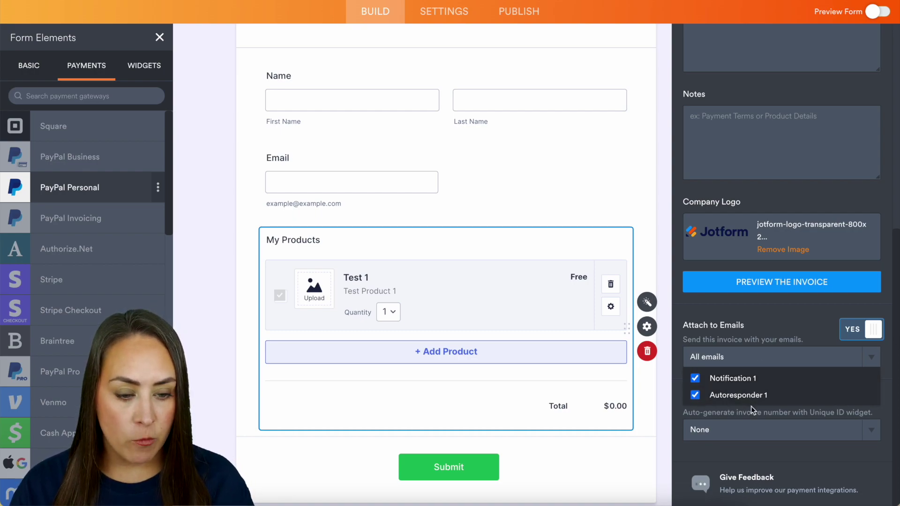
left_click(764, 410)
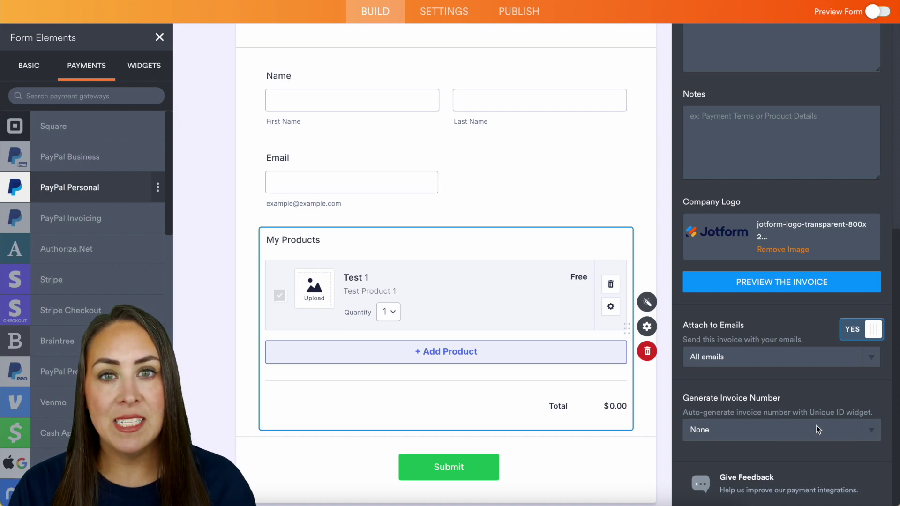
Step: Generate invoice numbers via a new unique Invoice ID field and open its properties
left_click(830, 430)
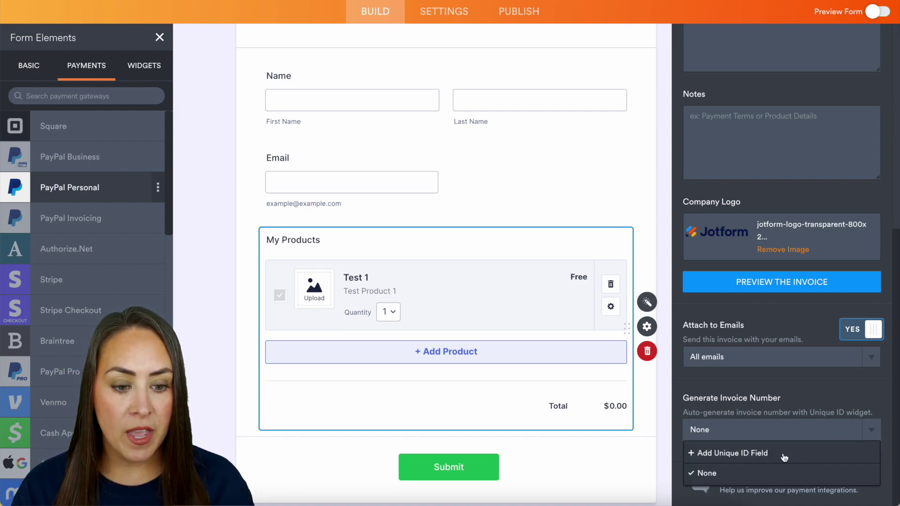
left_click(717, 453)
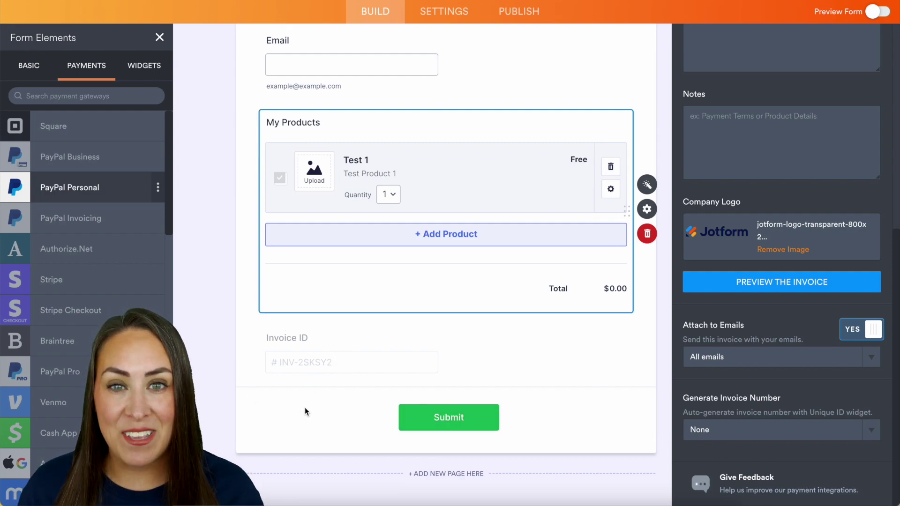
left_click(361, 352)
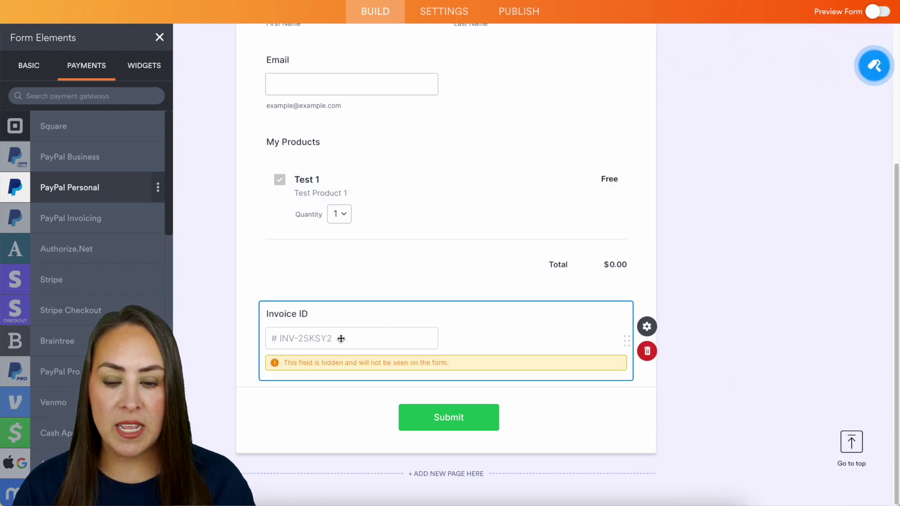
left_click(653, 327)
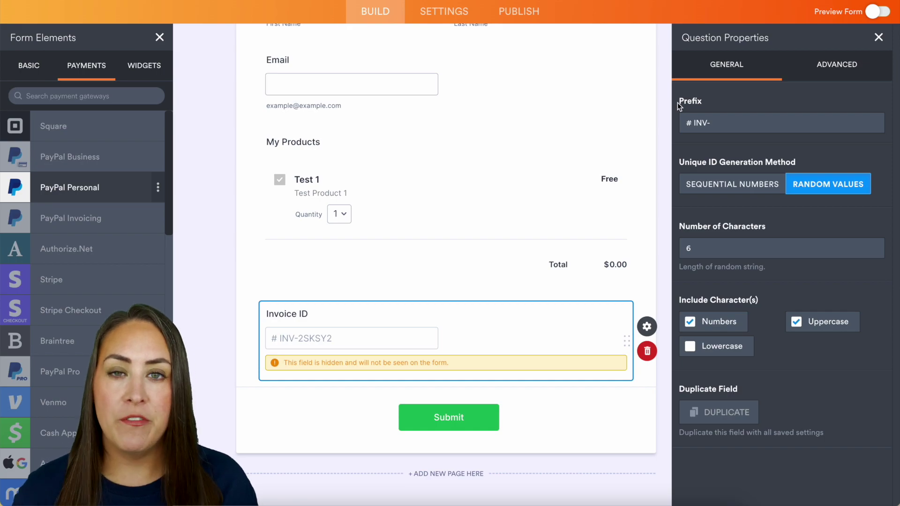
Step: Reduce the Invoice ID length from 6 to 5 random characters
left_click(692, 124)
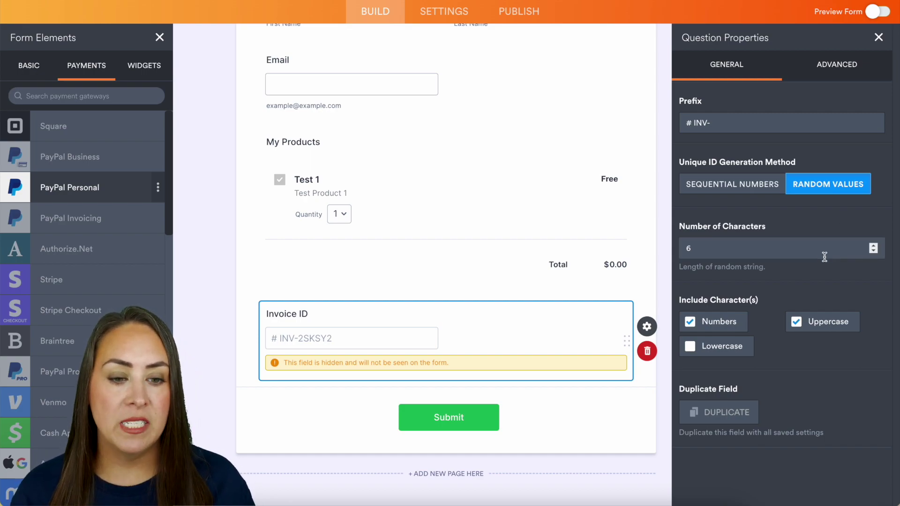
left_click(873, 245)
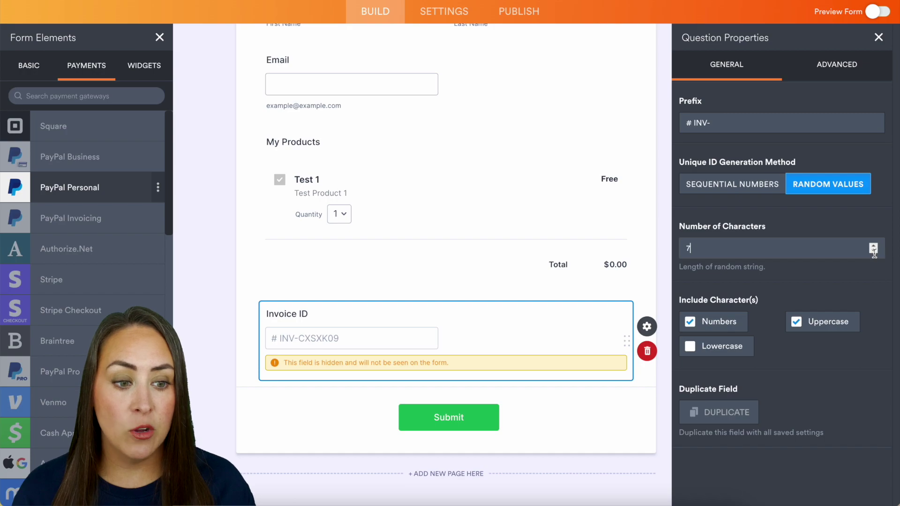
left_click(874, 251)
left_click(874, 251)
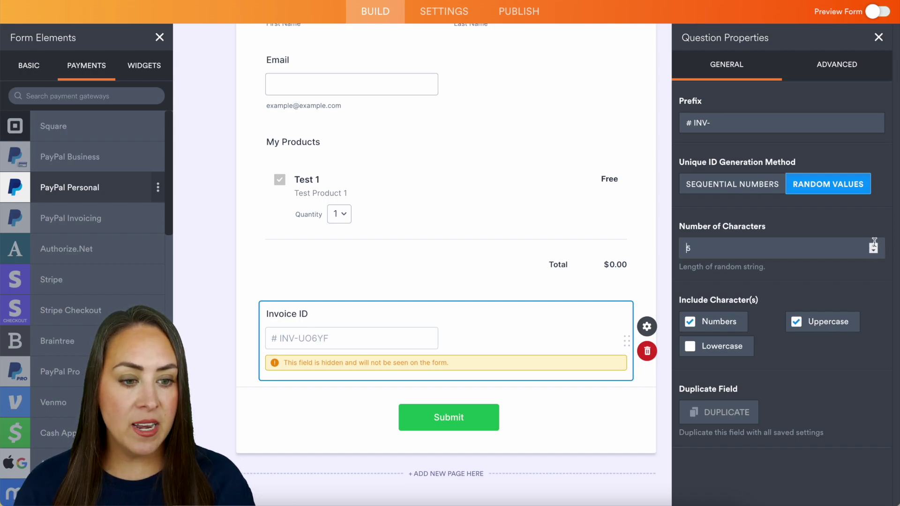